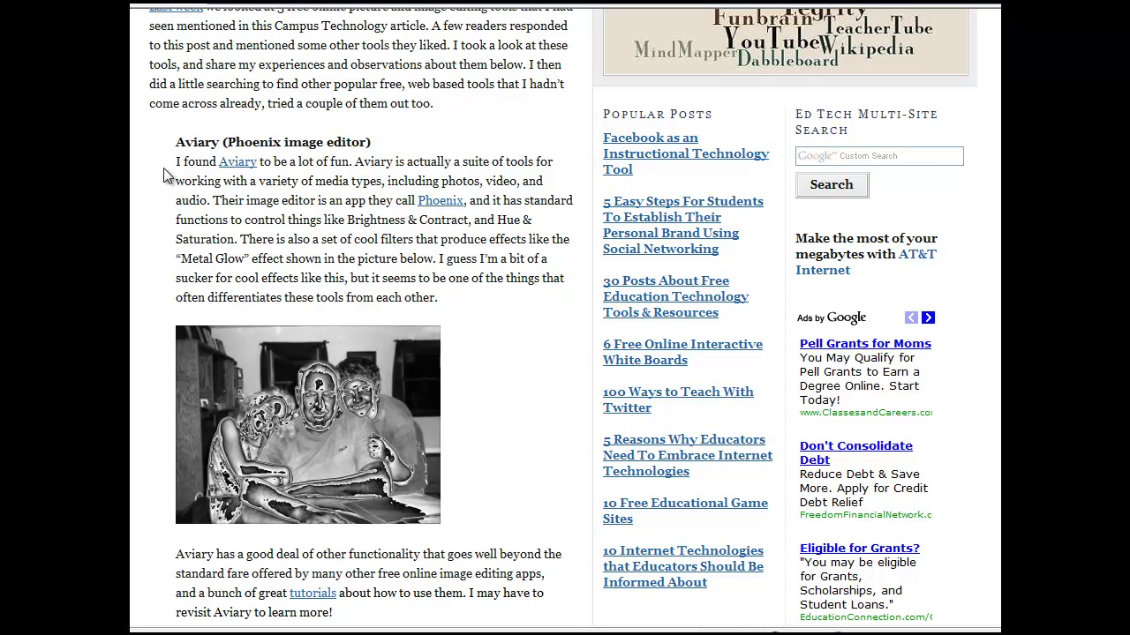
Follow the blog post's "Phoenix" link to open Aviary's website.
{"action": "left_click", "coordinate": [451, 205]}
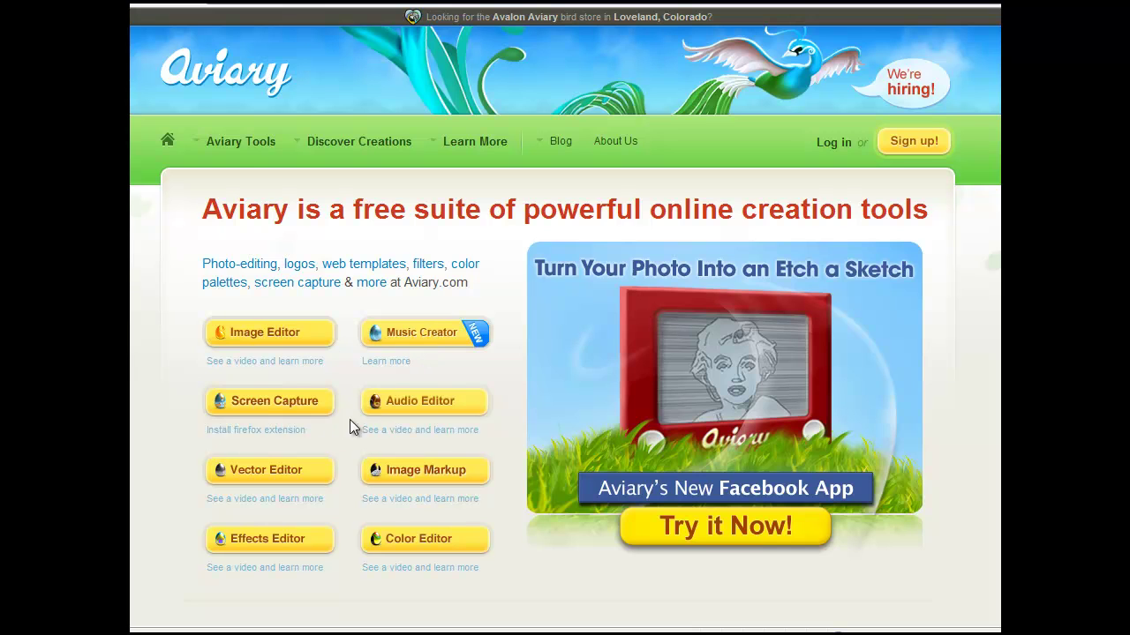
Open the Image Editor details on Aviary's home page and launch Phoenix.
{"action": "left_click", "coordinate": [269, 341]}
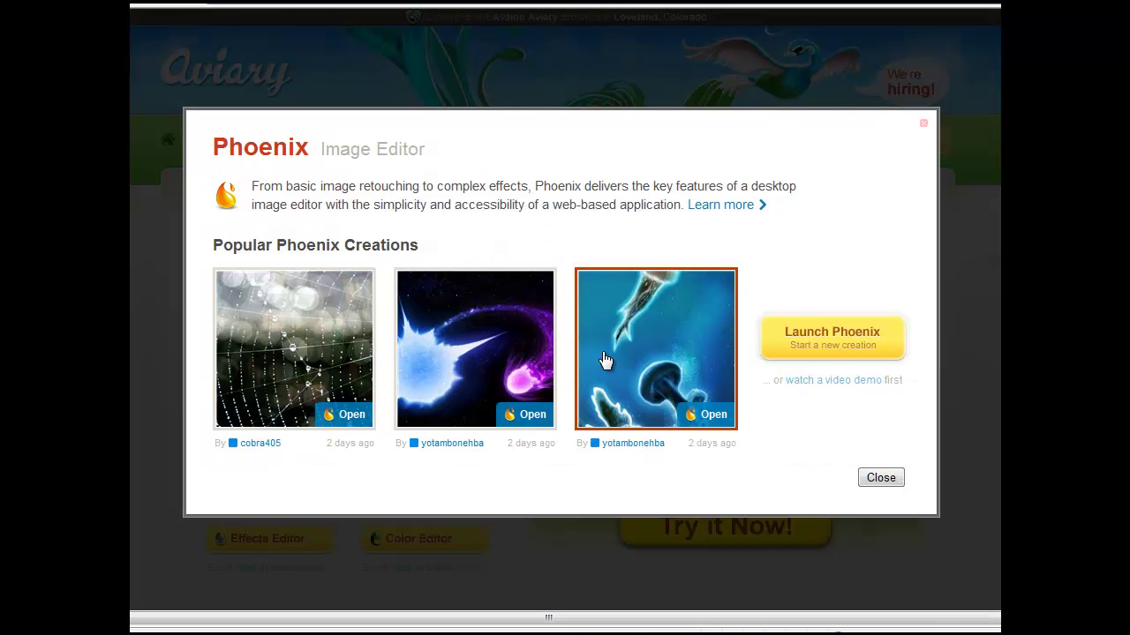
{"action": "left_click", "coordinate": [821, 335]}
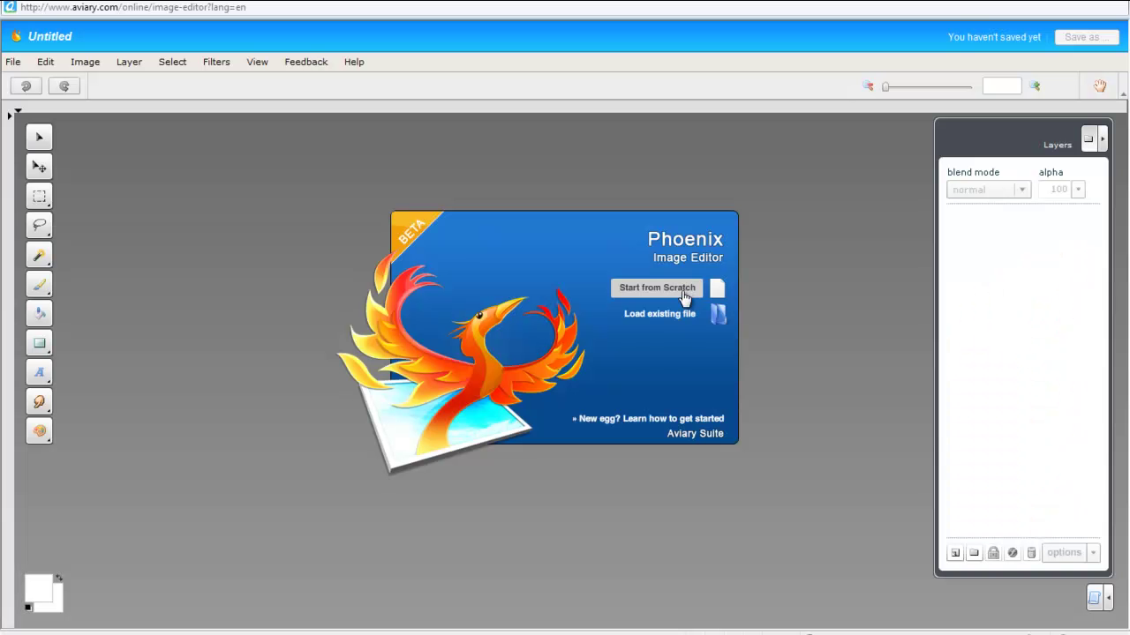
Load the family photo from the computer into Phoenix as a new layer.
{"action": "left_click", "coordinate": [676, 316]}
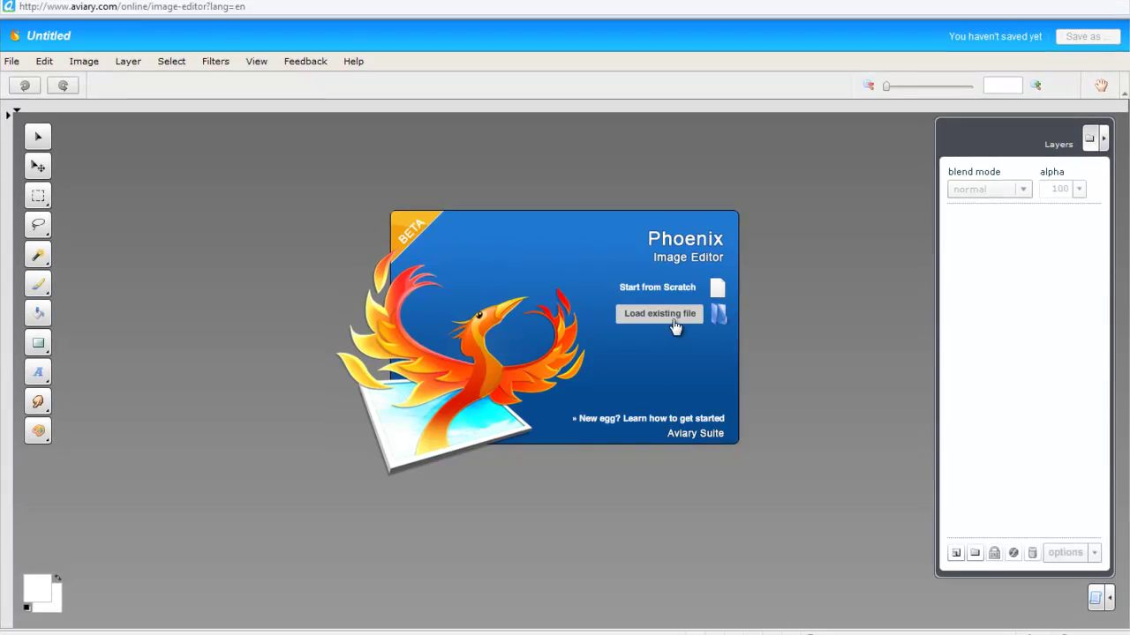
{"action": "left_click", "coordinate": [651, 287]}
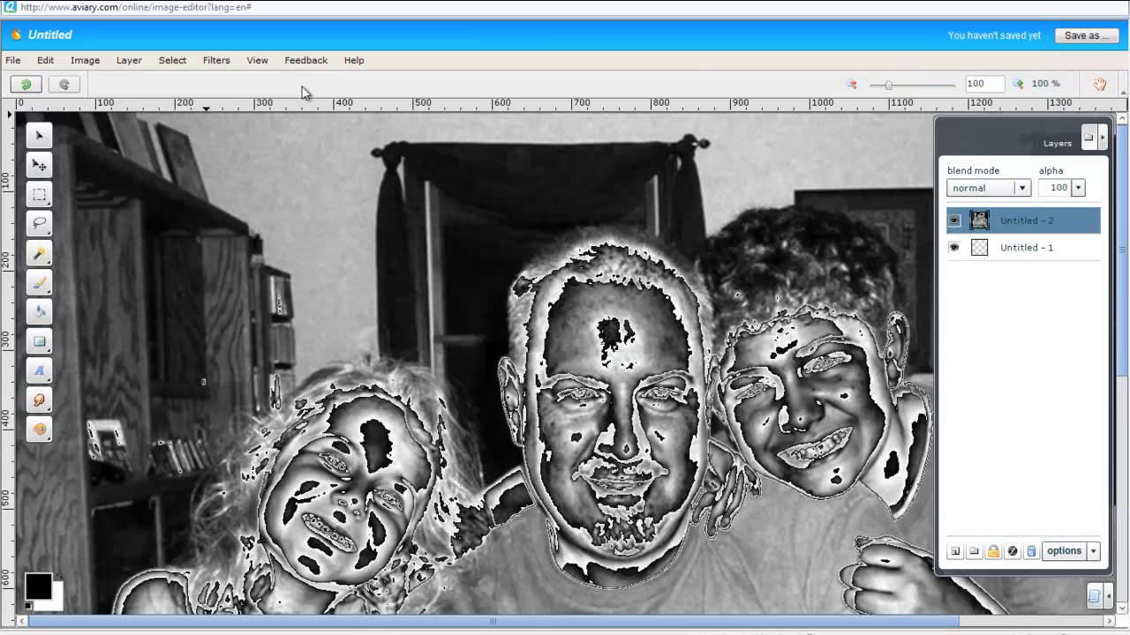
{"action": "left_click", "coordinate": [213, 62]}
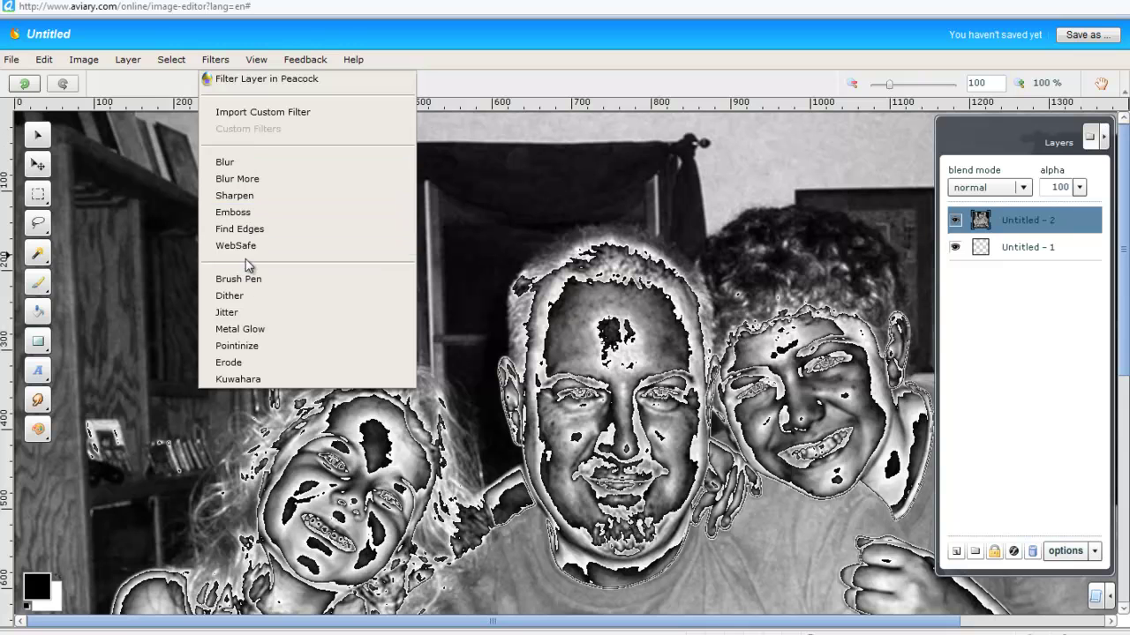
{"action": "left_click", "coordinate": [265, 330]}
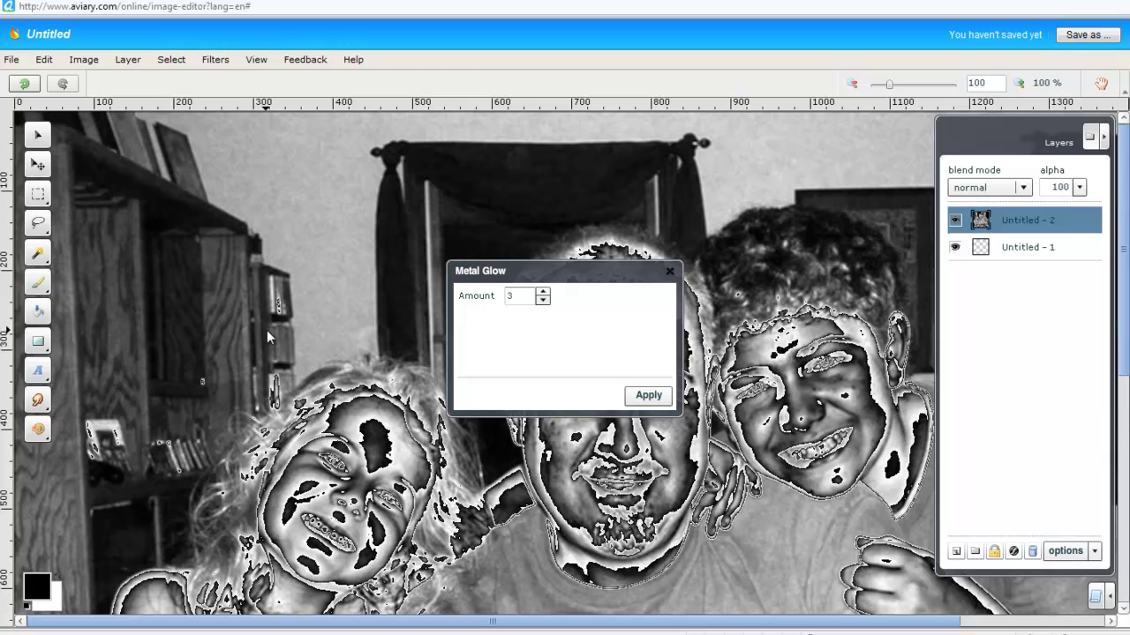
{"action": "left_click", "coordinate": [543, 300]}
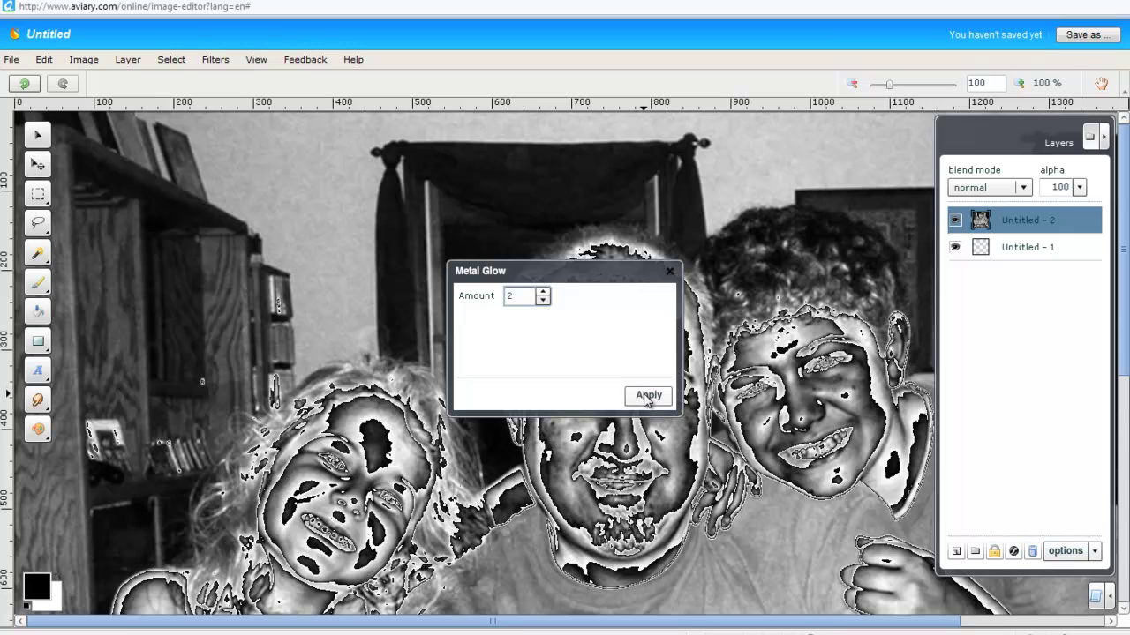
{"action": "left_click", "coordinate": [671, 272]}
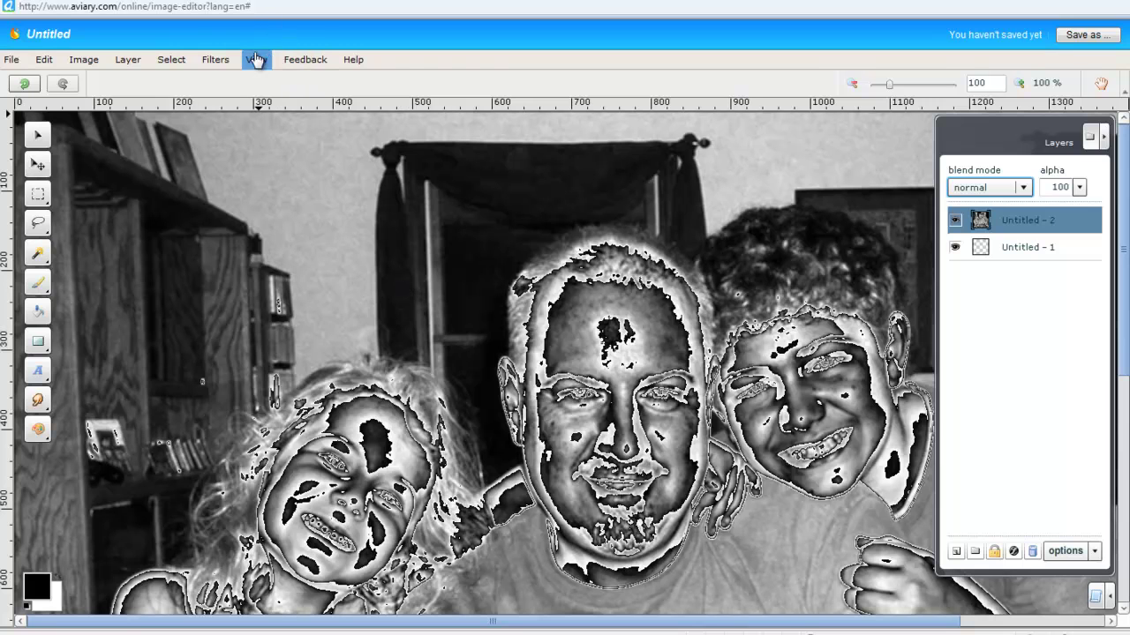
{"action": "left_click", "coordinate": [217, 60]}
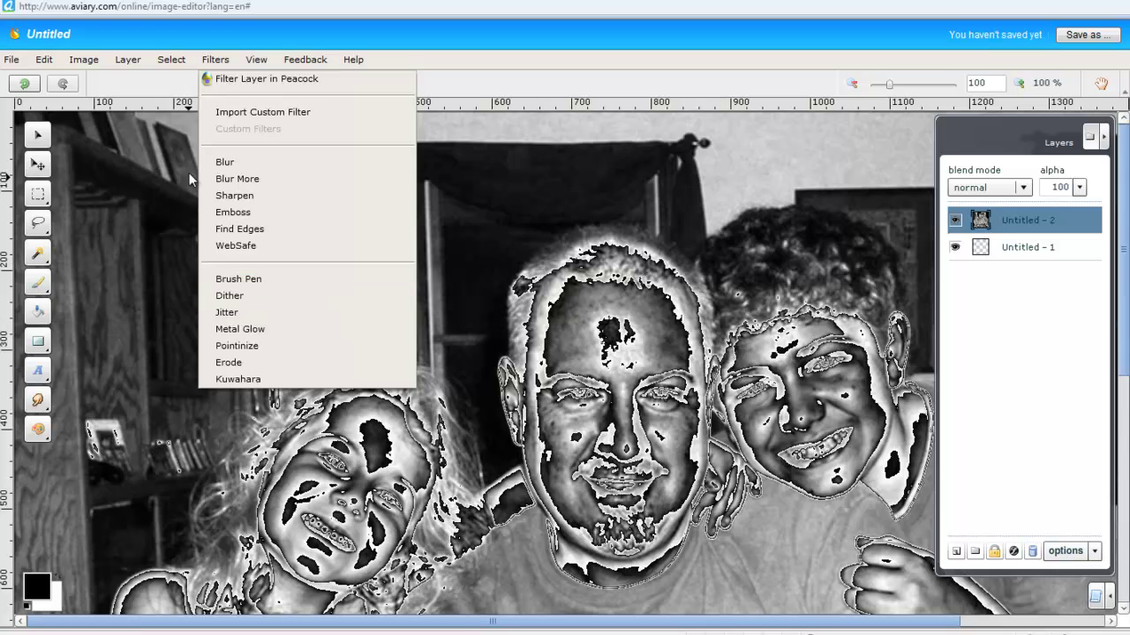
{"action": "left_click", "coordinate": [171, 60]}
{"action": "left_click", "coordinate": [127, 66]}
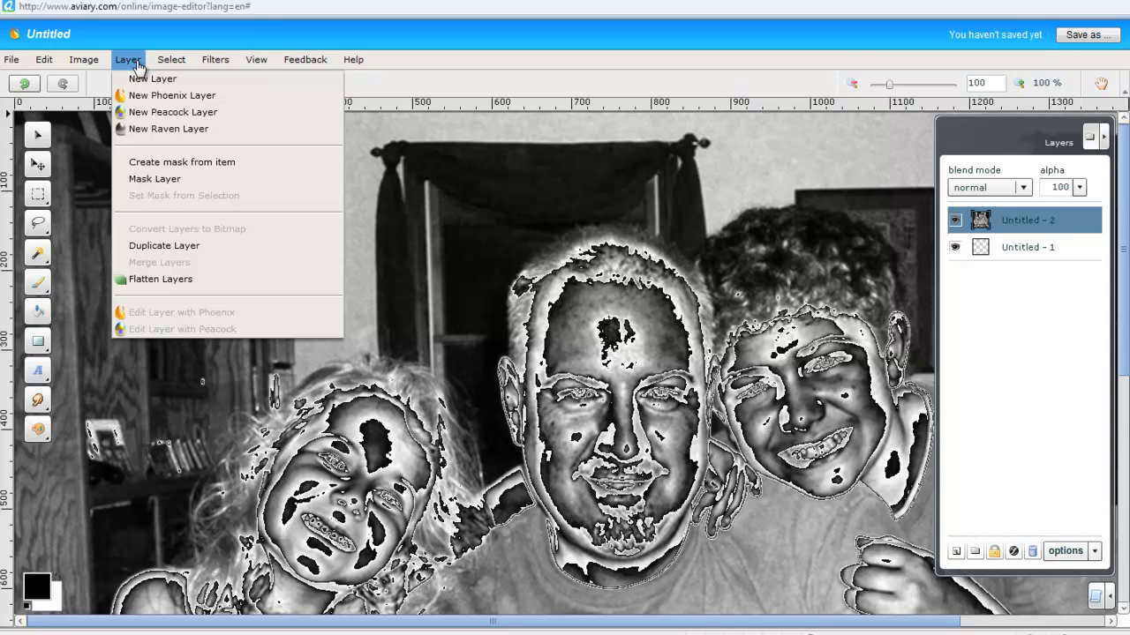
Look through the Image, File and Help menus, then choose Help > Tutorials.
{"action": "left_click", "coordinate": [85, 62]}
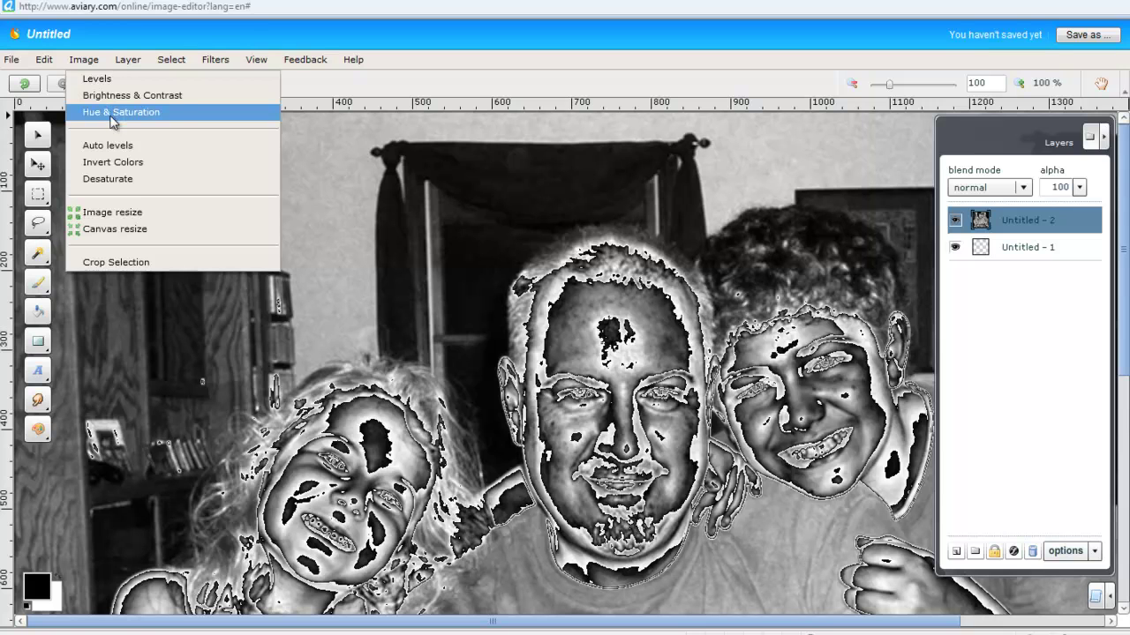
{"action": "mouse_move", "coordinate": [12, 65]}
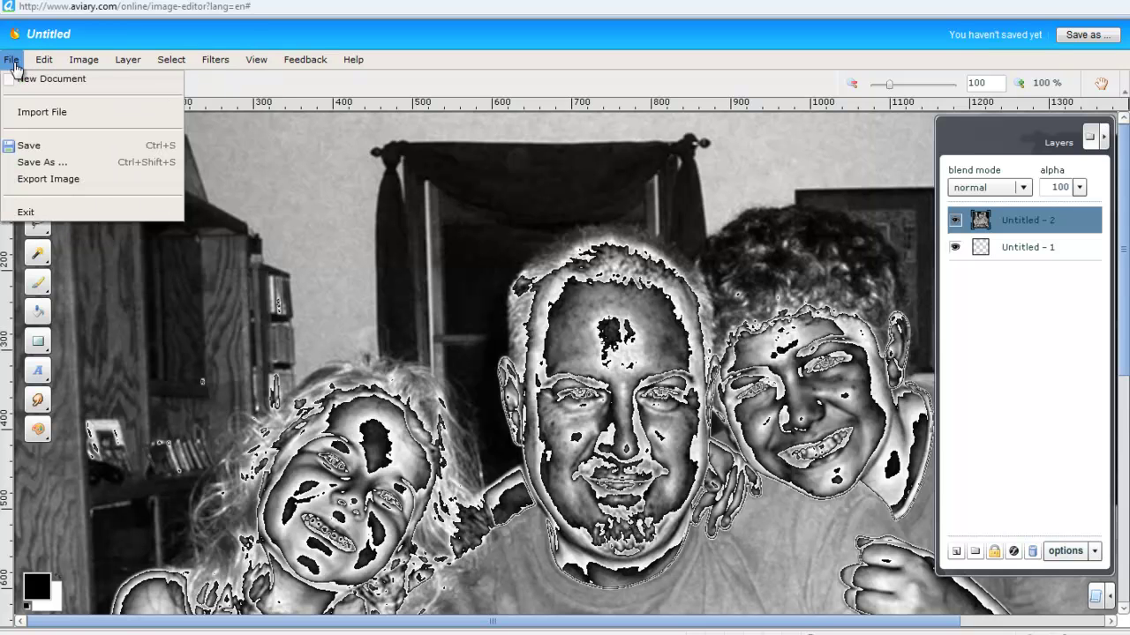
{"action": "mouse_move", "coordinate": [99, 62]}
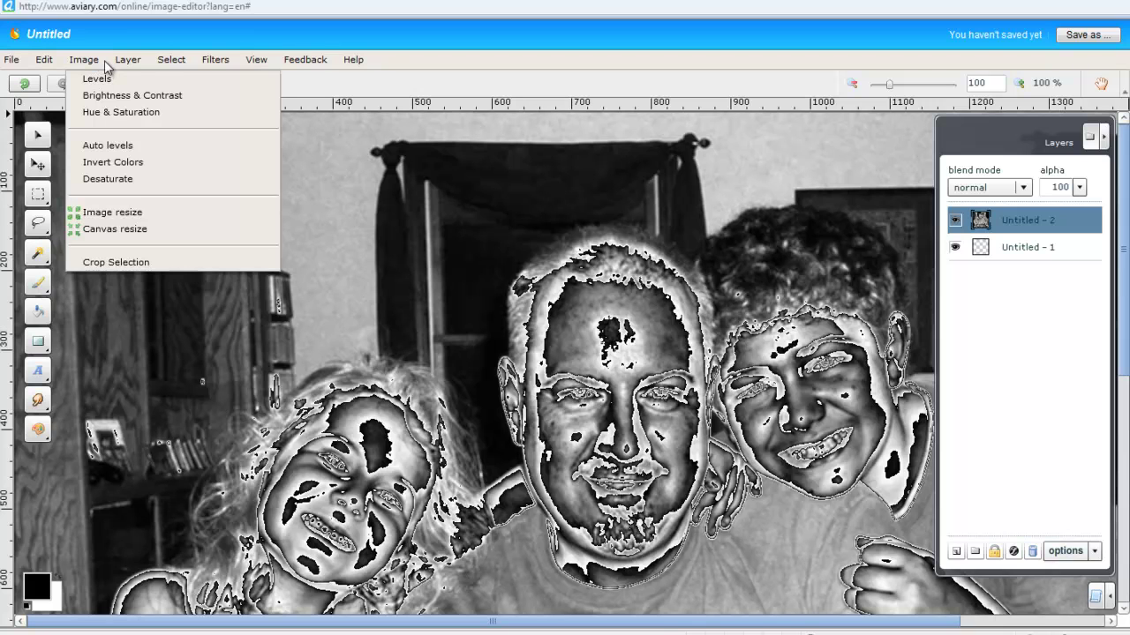
{"action": "mouse_move", "coordinate": [357, 61]}
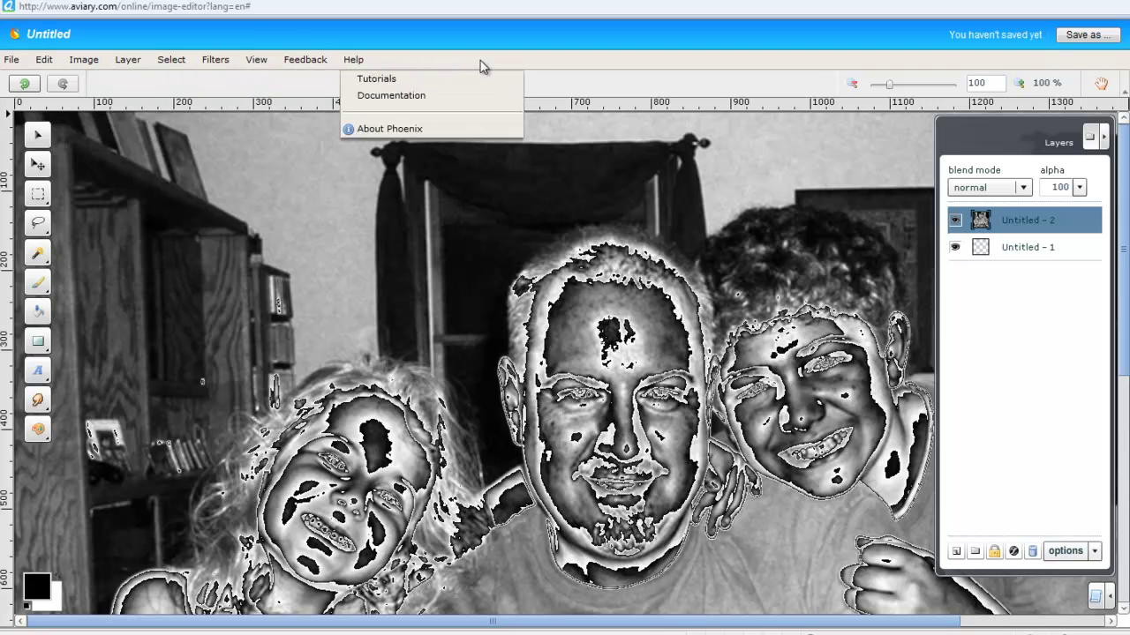
{"action": "left_click", "coordinate": [394, 84]}
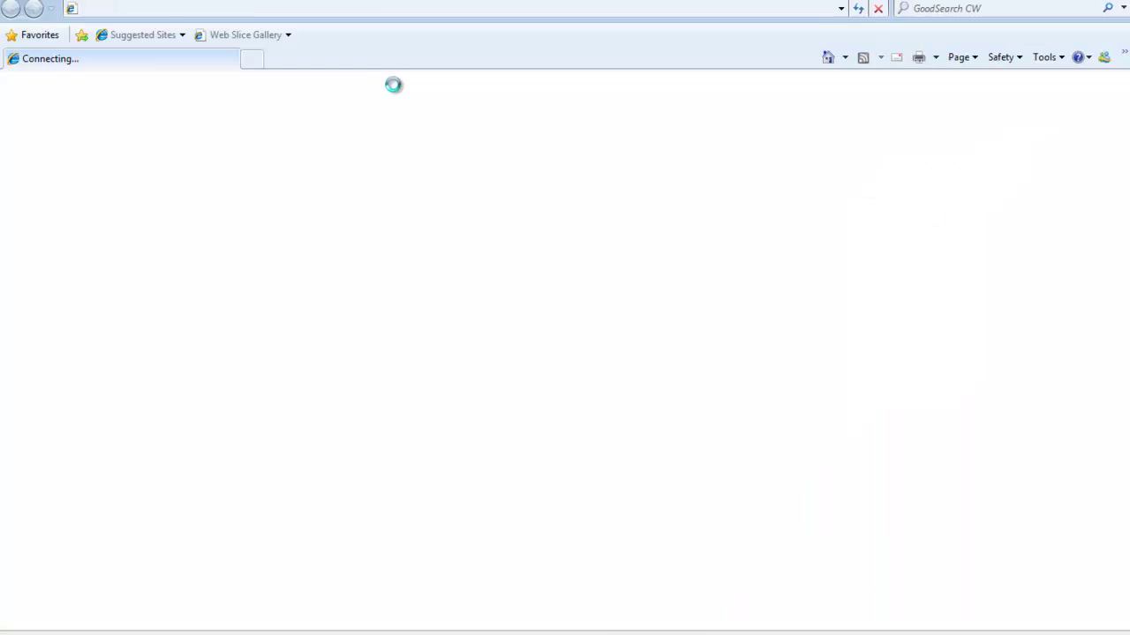
Review the list of 81 Aviary tutorials and return to Aviary's home page.
{"action": "mouse_move", "coordinate": [389, 227]}
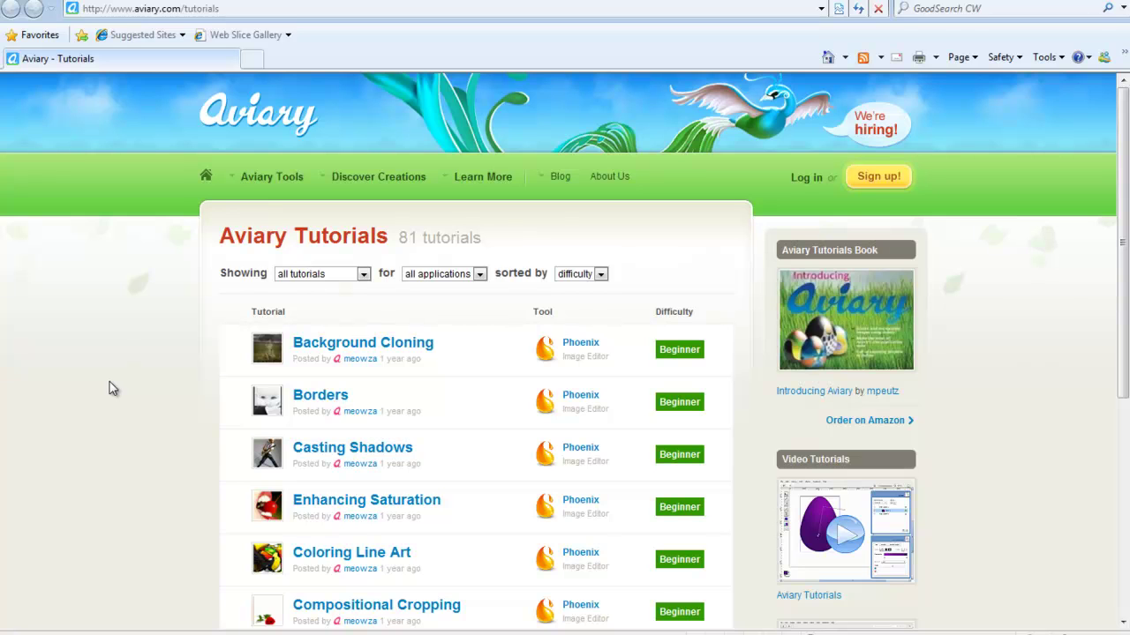
{"action": "left_click", "coordinate": [244, 116]}
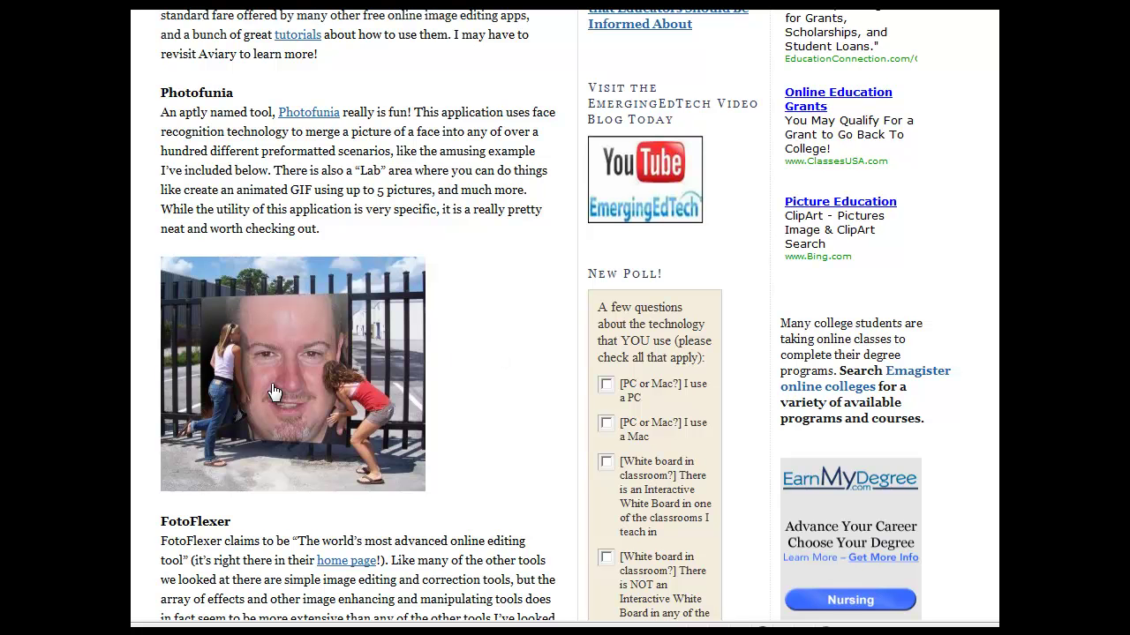
Follow the blog post's "Photofunia" link to open the PhotoFunia site.
{"action": "left_click", "coordinate": [310, 113]}
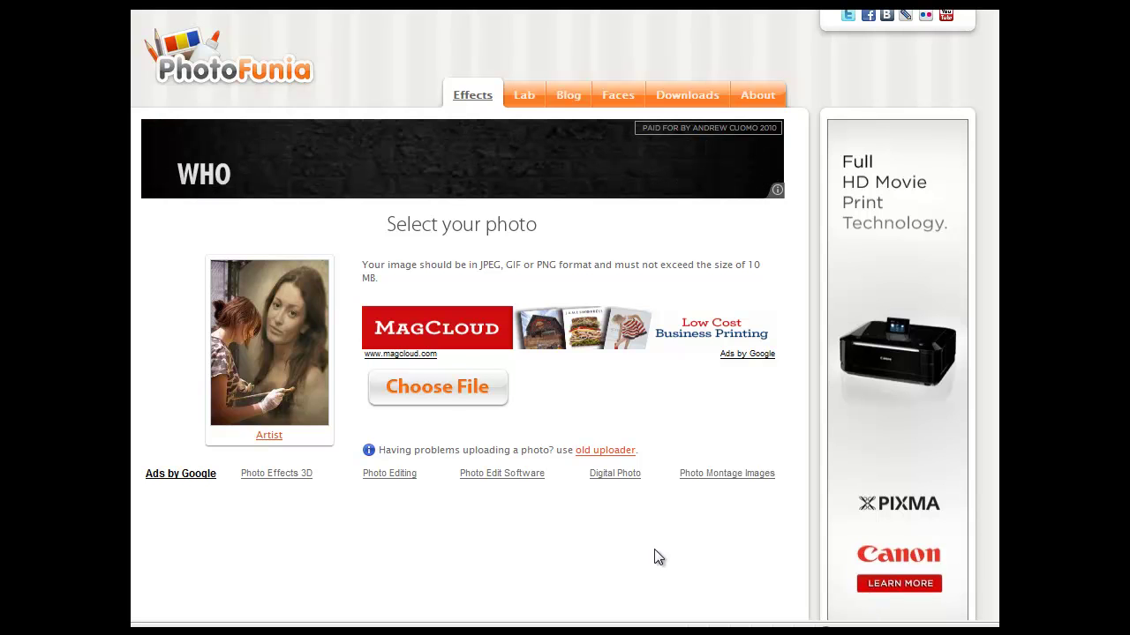
Choose the uploaded family photo for the Artist effect, generate the montage and view it.
{"action": "left_click", "coordinate": [441, 390]}
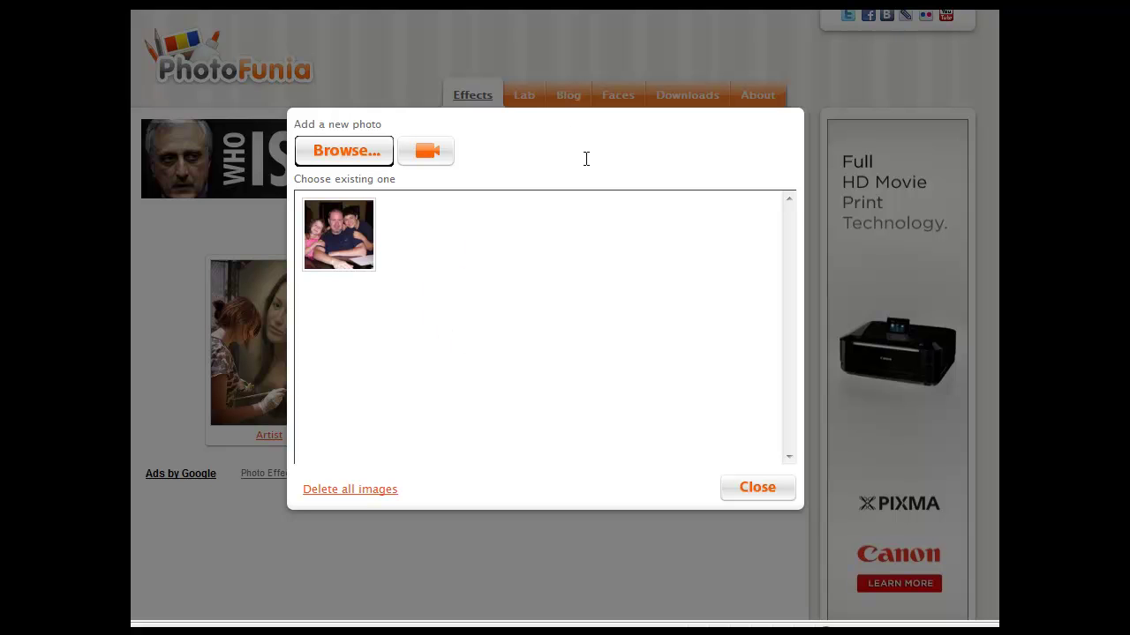
{"action": "left_click", "coordinate": [362, 232]}
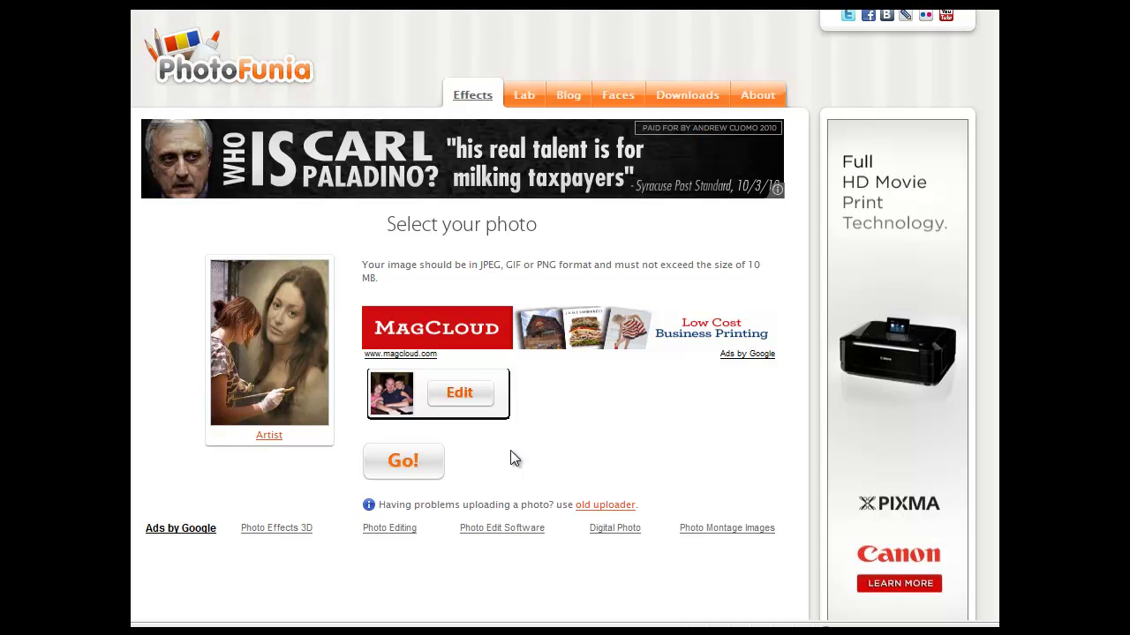
{"action": "left_click", "coordinate": [404, 466]}
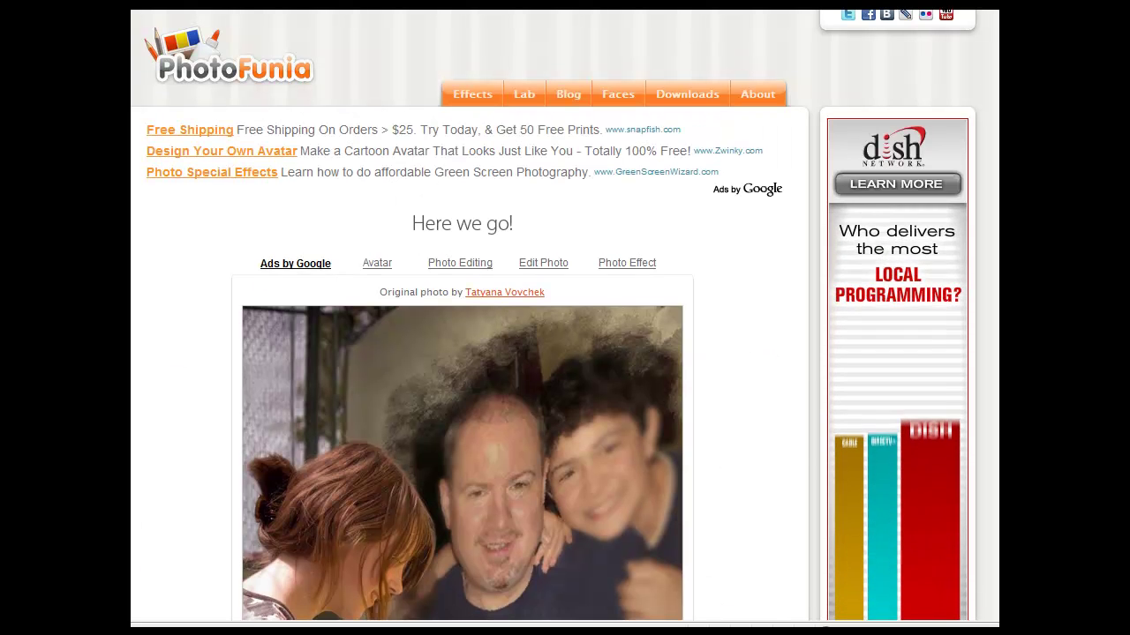
{"action": "scroll", "coordinate": [893, 432], "scroll_direction": "down", "scroll_amount": 3}
{"action": "scroll", "coordinate": [894, 432], "scroll_direction": "down", "scroll_amount": 3}
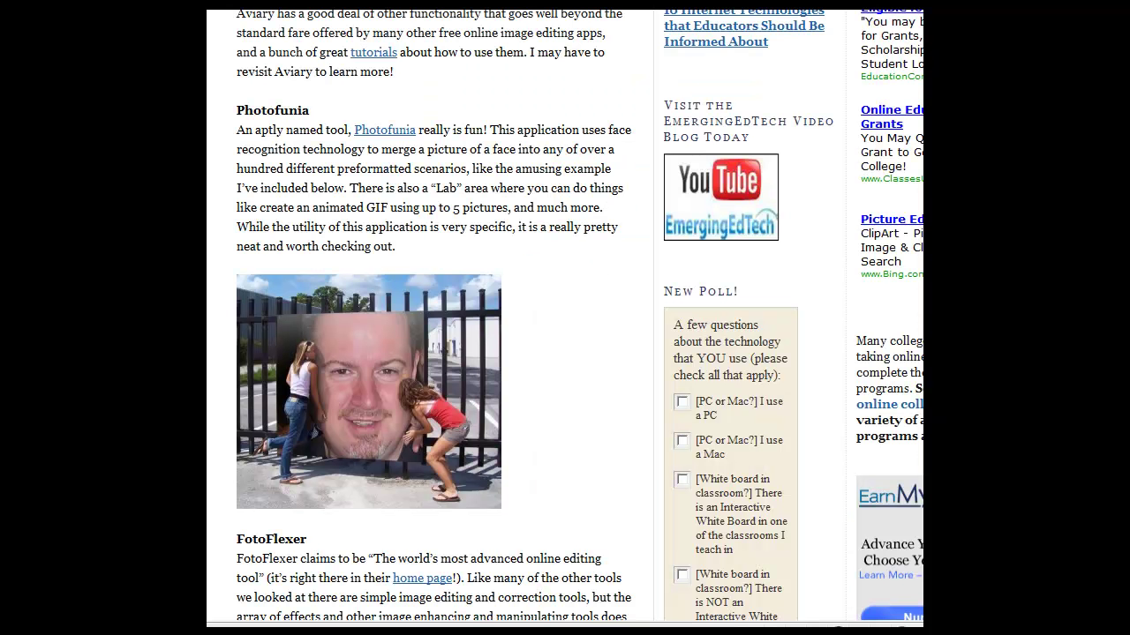
Scroll to the post's FotoFlexer section and follow its 'home page' link.
{"action": "scroll", "coordinate": [564, 315], "scroll_direction": "down", "scroll_amount": 4}
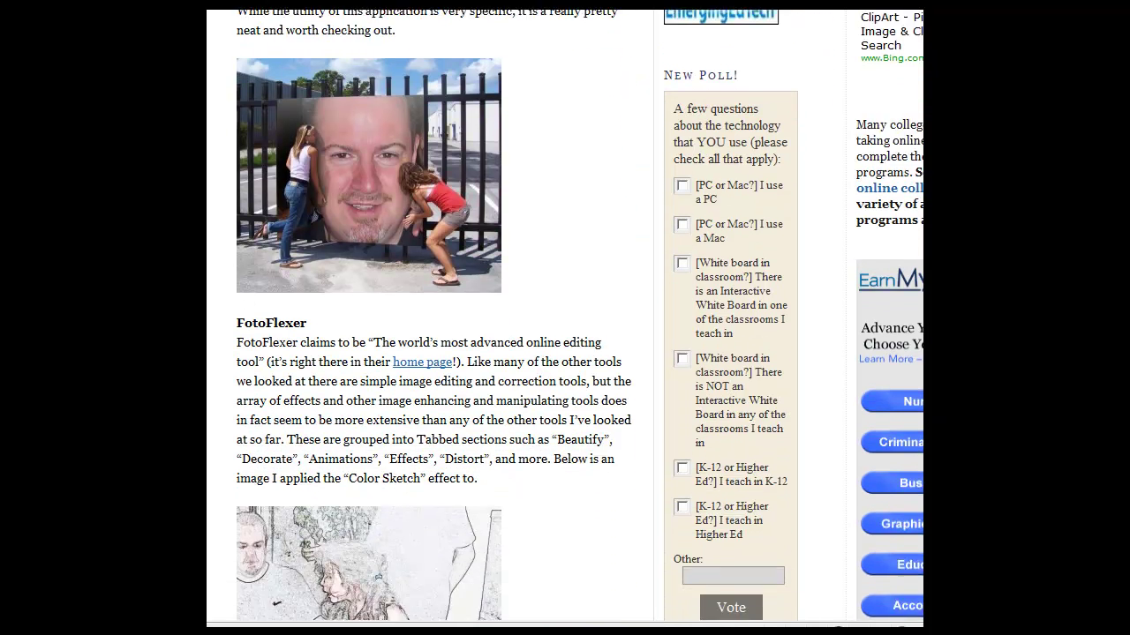
{"action": "scroll", "coordinate": [580, 315], "scroll_direction": "down", "scroll_amount": 2}
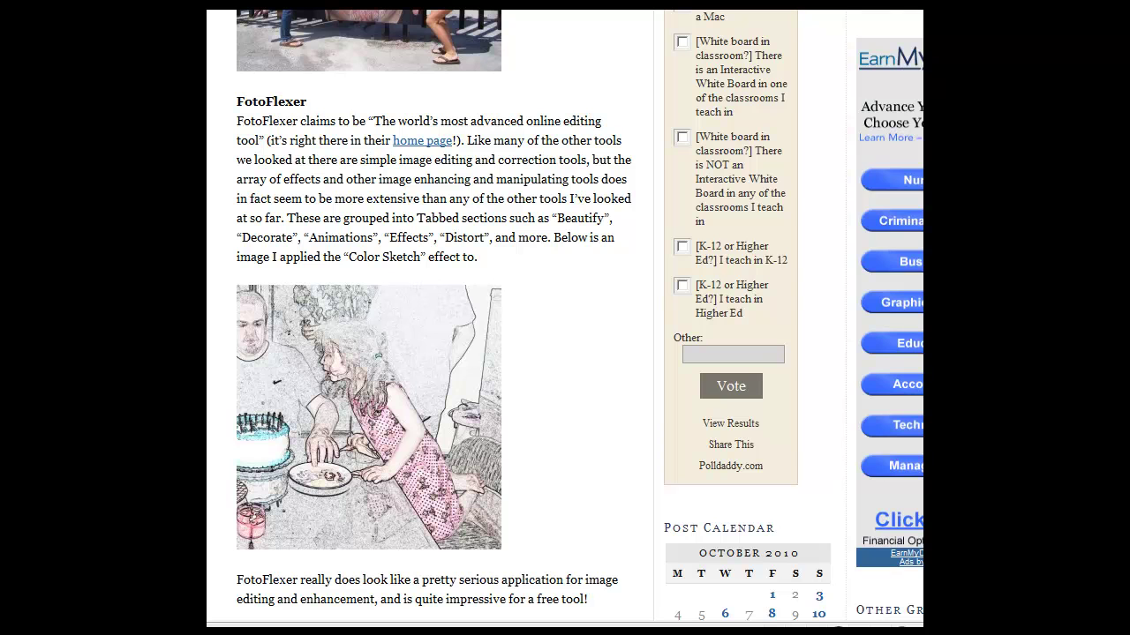
{"action": "left_click", "coordinate": [415, 148]}
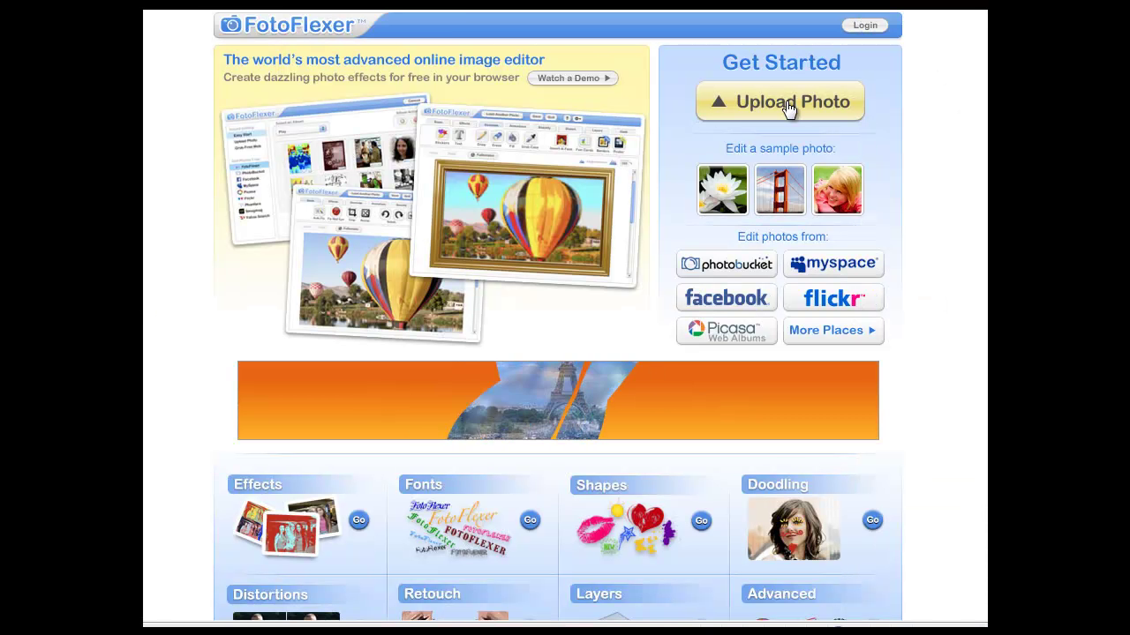
Upload P1030450 through Upload Photo and the Open dialog into FotoFlexer's editor.
{"action": "left_click", "coordinate": [788, 106]}
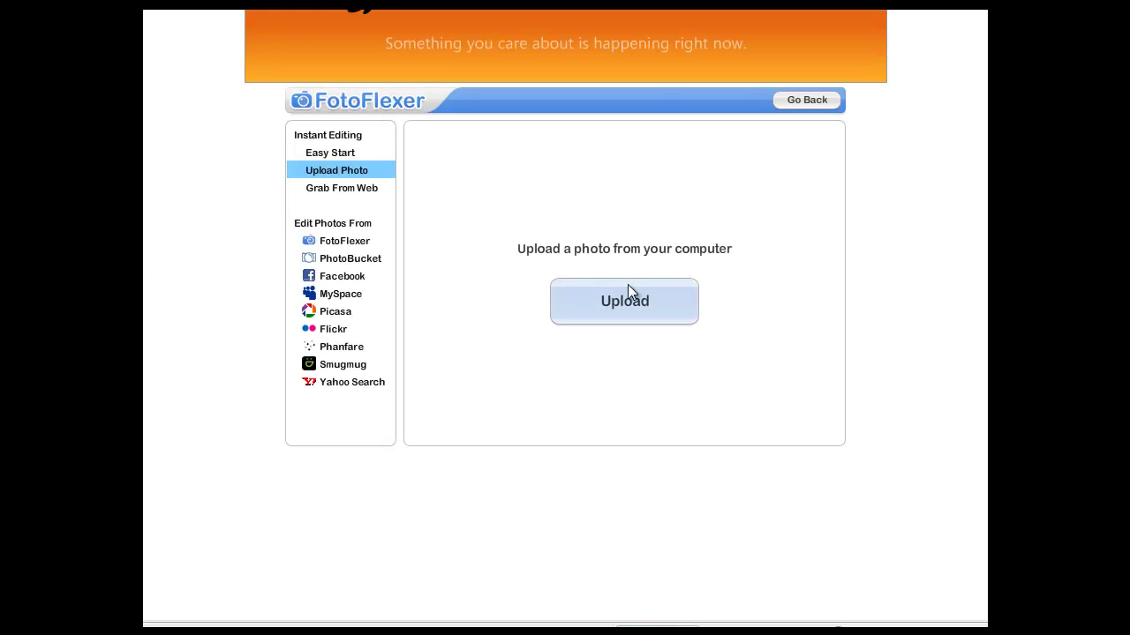
{"action": "left_click", "coordinate": [617, 302]}
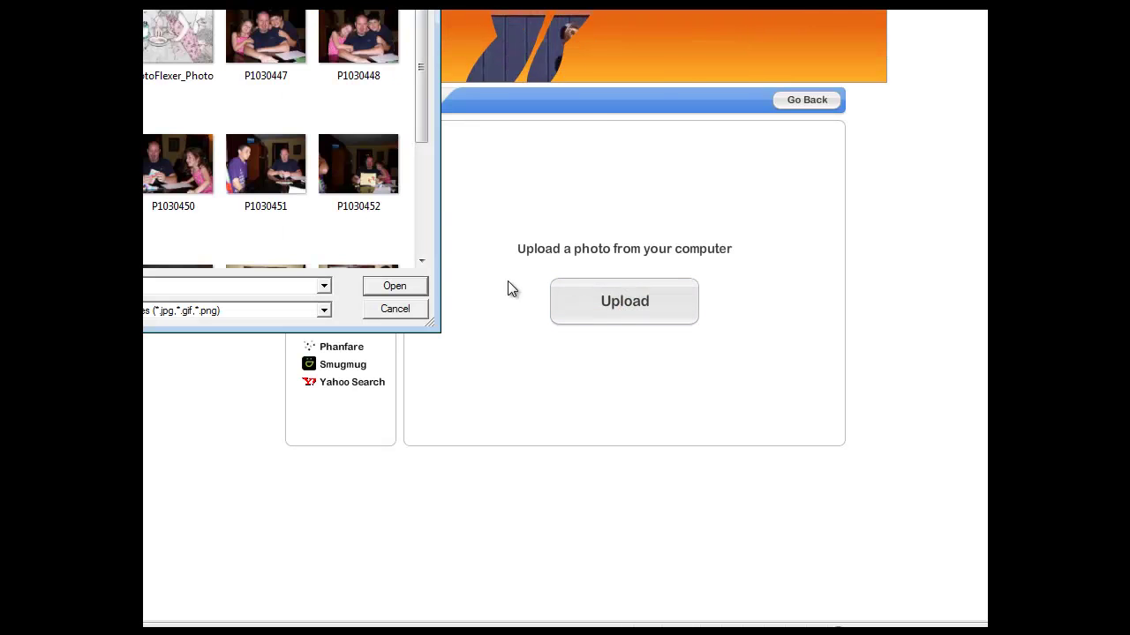
{"action": "left_click", "coordinate": [185, 155]}
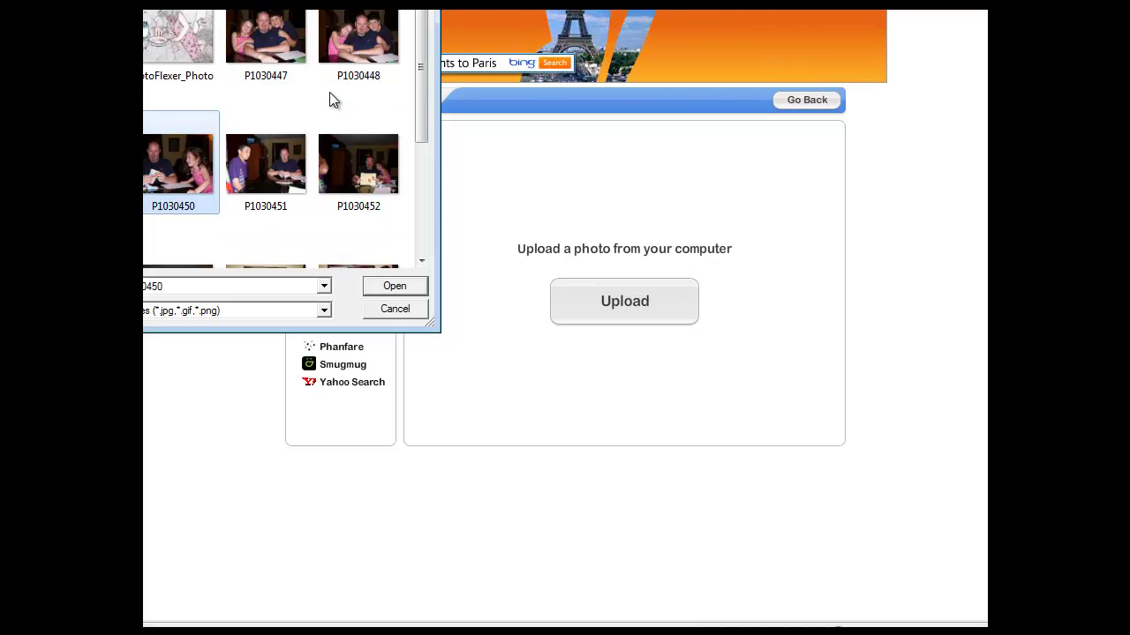
{"action": "left_click_drag", "start_coordinate": [291, 10], "coordinate": [542, 65]}
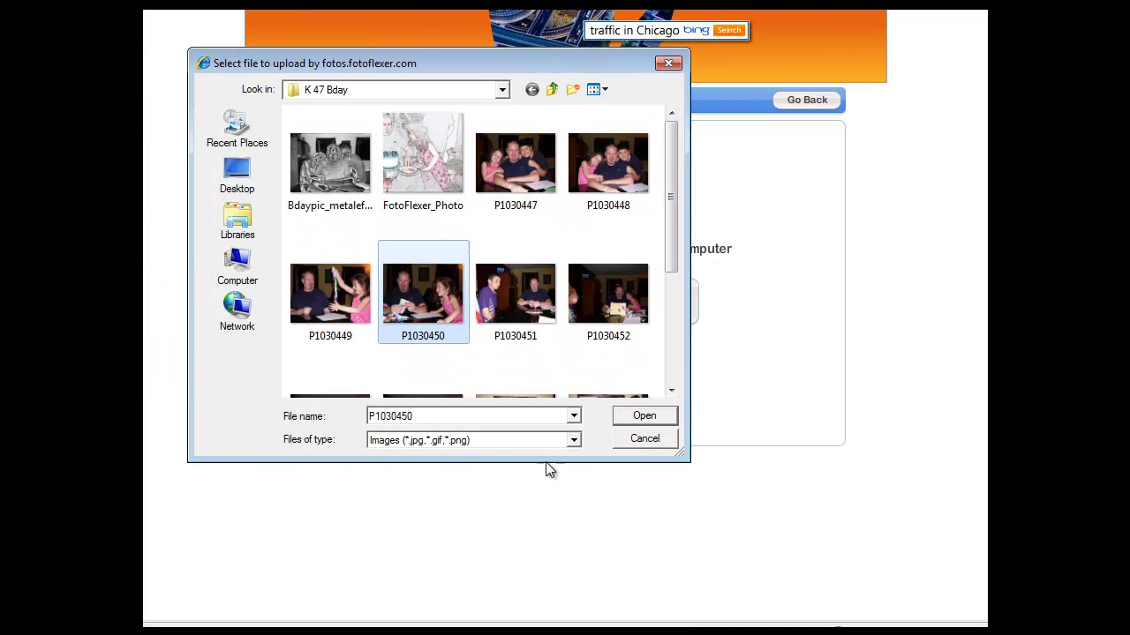
{"action": "left_click", "coordinate": [634, 421]}
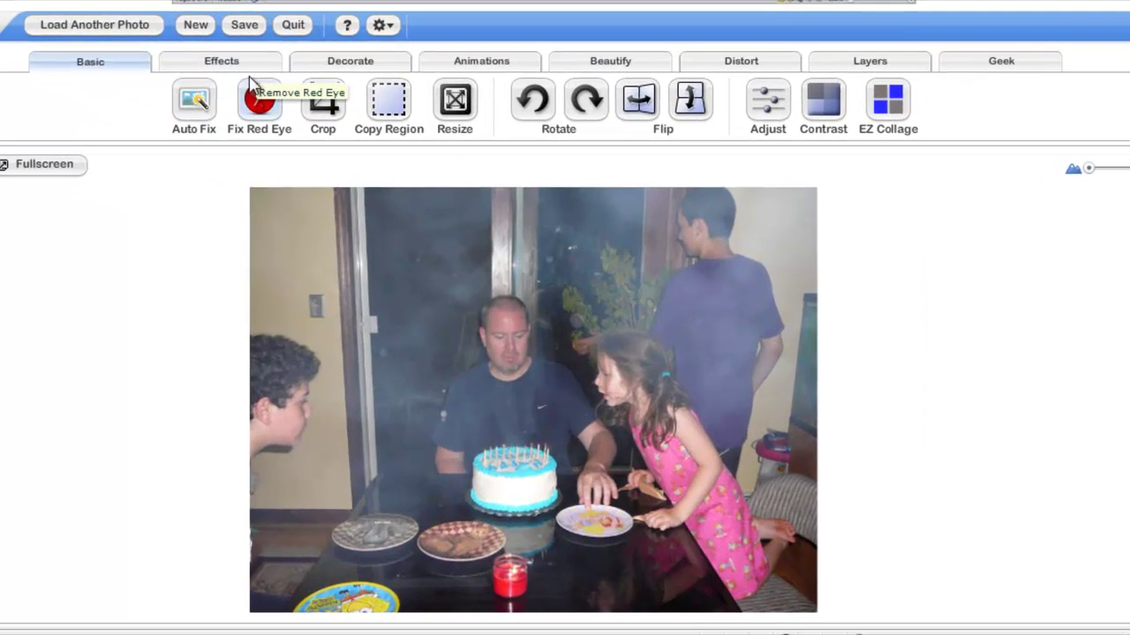
Browse the Effects, Decorate, Animations, Beautify, Distort, Layers and Geek tabs, ending on Effects.
{"action": "left_click", "coordinate": [255, 65]}
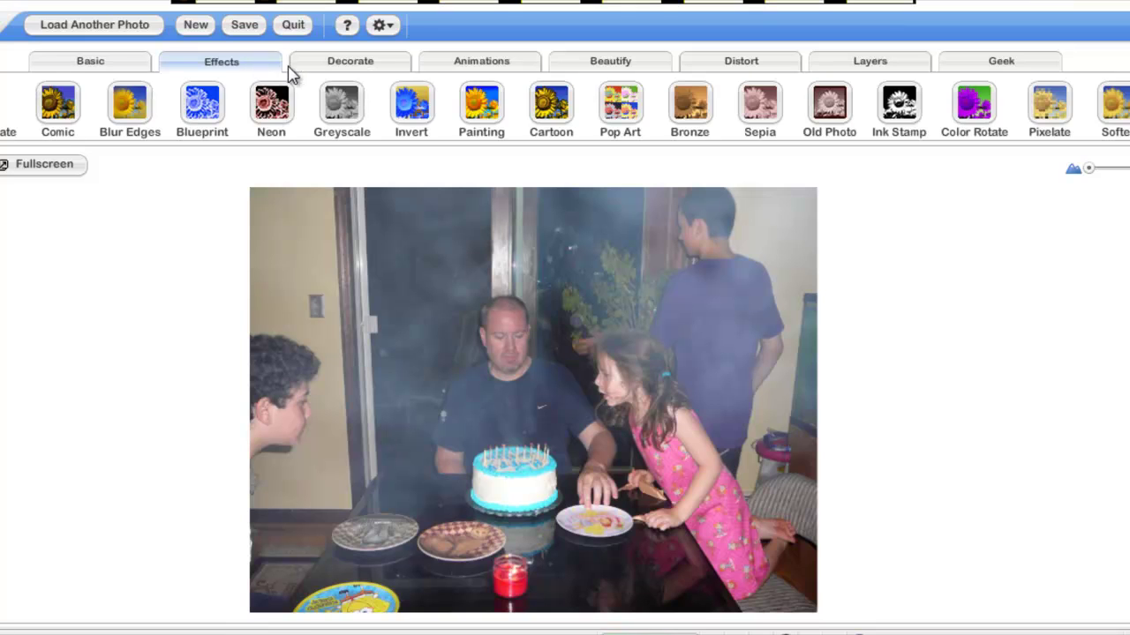
{"action": "left_click", "coordinate": [351, 66]}
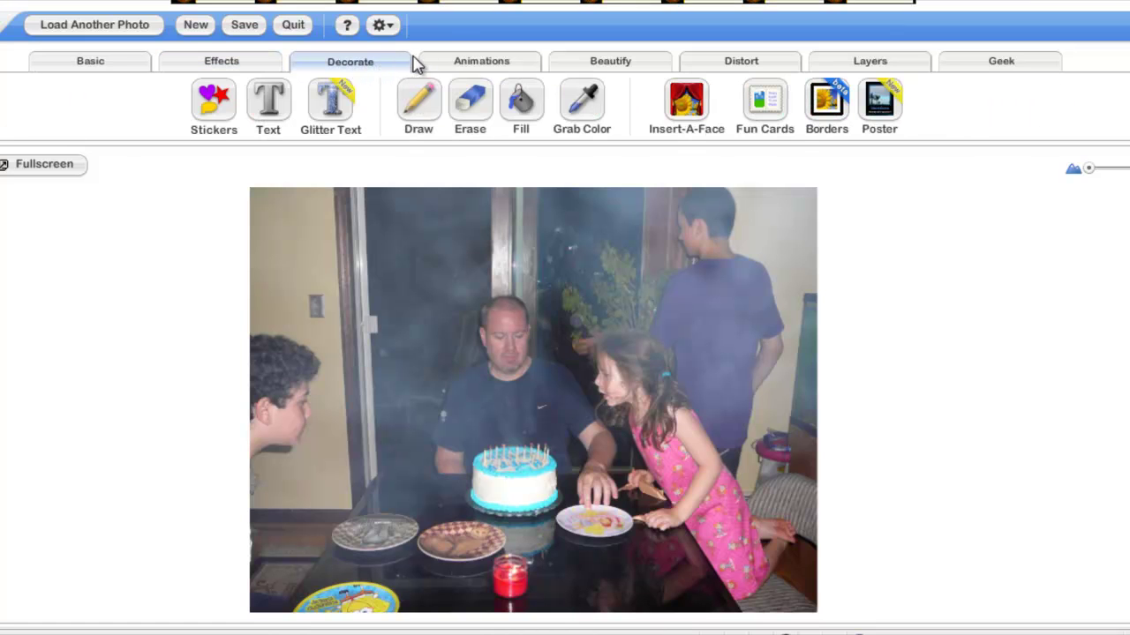
{"action": "left_click", "coordinate": [491, 72]}
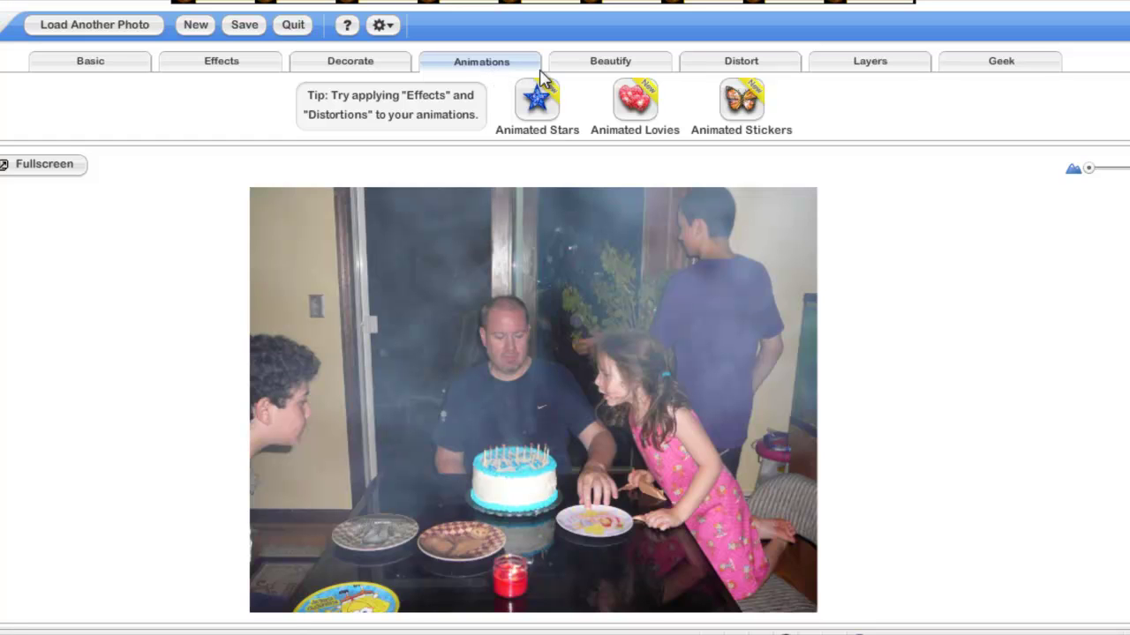
{"action": "left_click", "coordinate": [590, 63]}
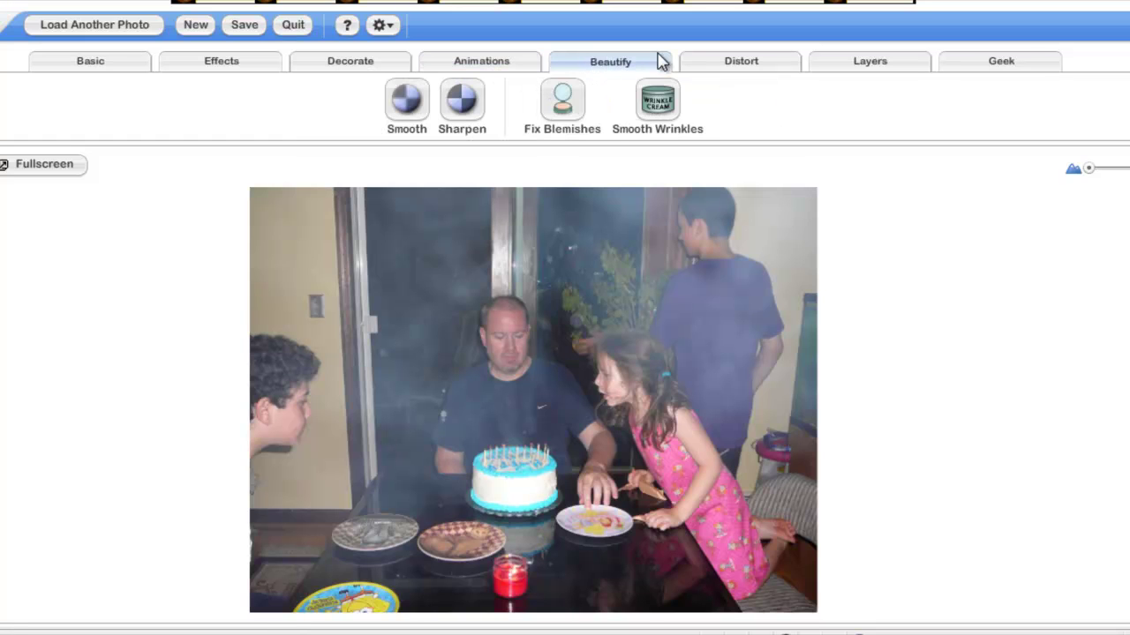
{"action": "left_click", "coordinate": [761, 63]}
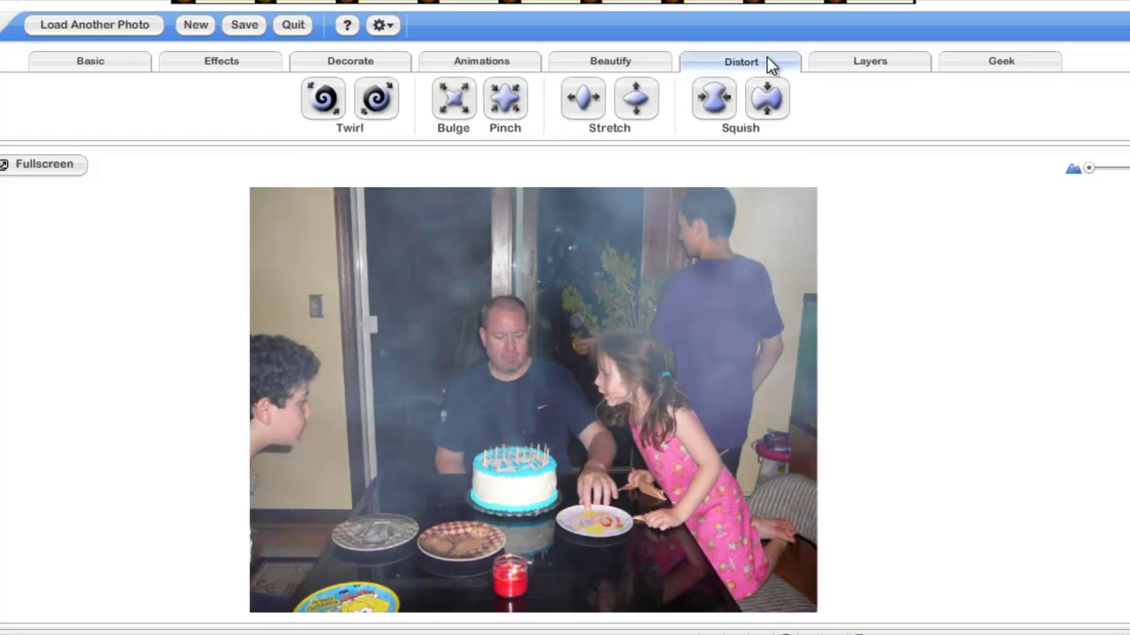
{"action": "left_click", "coordinate": [878, 64]}
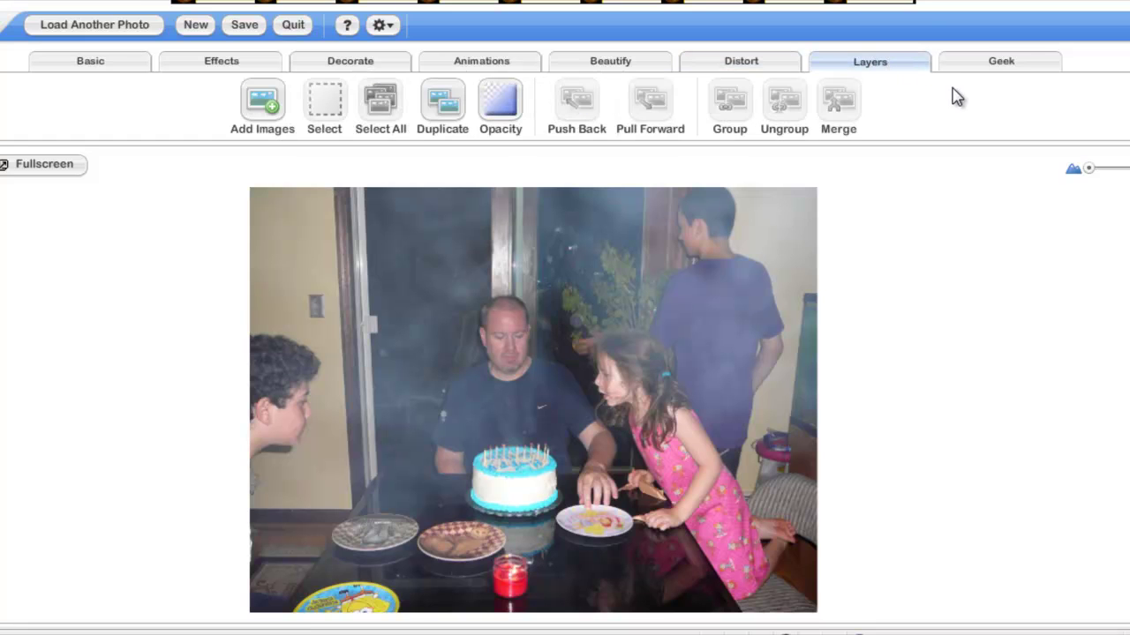
{"action": "left_click", "coordinate": [994, 71]}
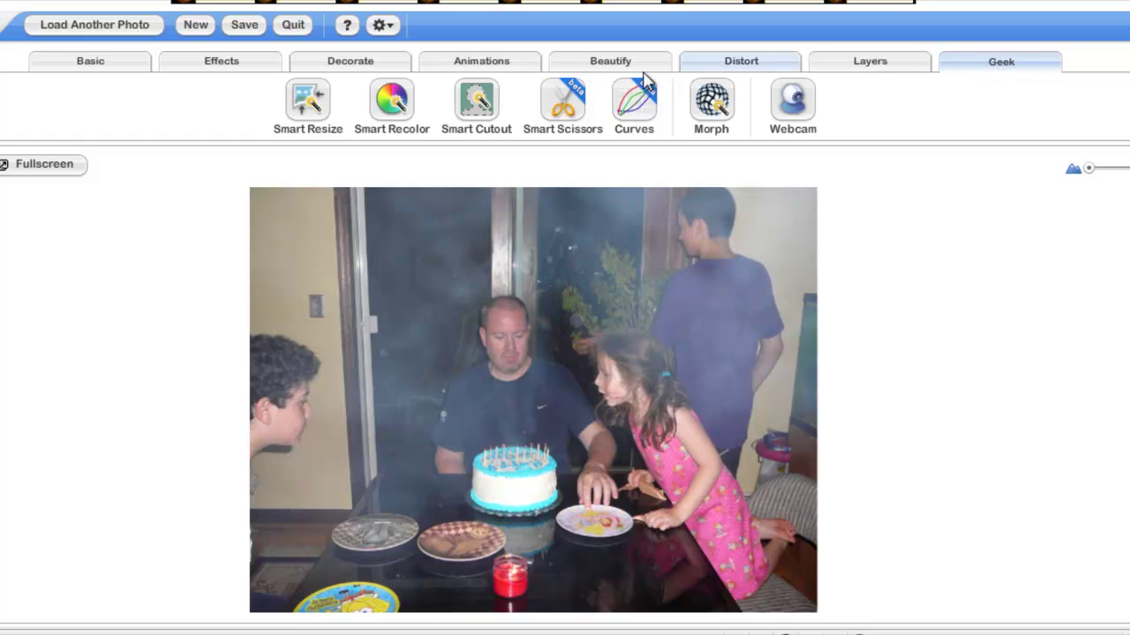
{"action": "left_click", "coordinate": [222, 67]}
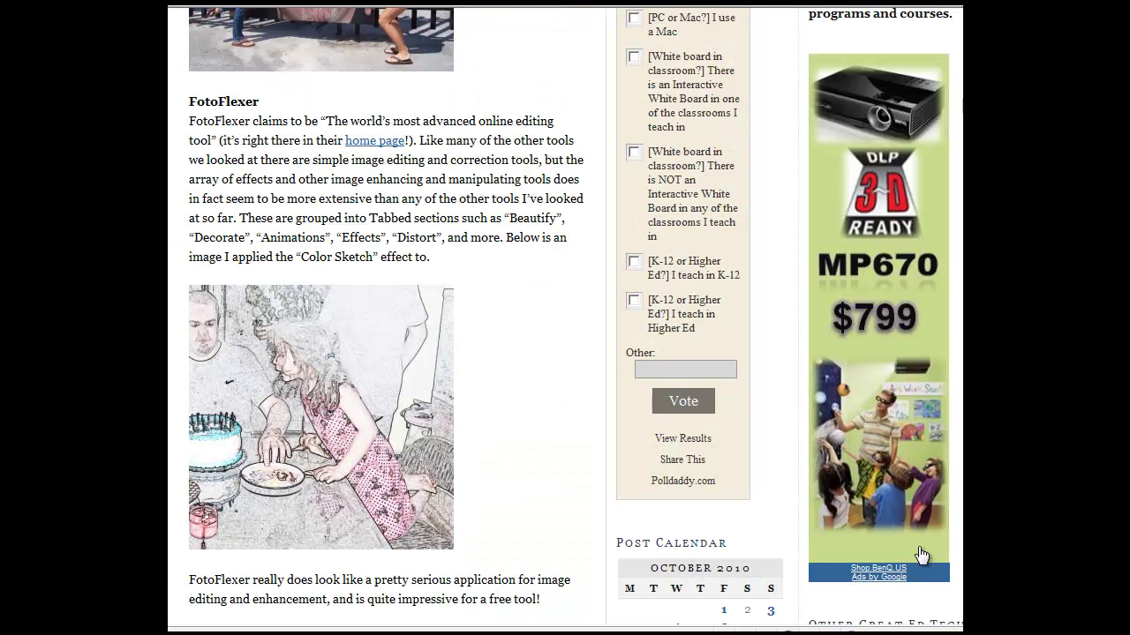
Scroll the EmergingEdTech post past FotoFlexer to the Photoscape, Picnik and Conclusions & Recommendations sections.
{"action": "scroll", "coordinate": [565, 318], "scroll_direction": "down", "scroll_amount": 6}
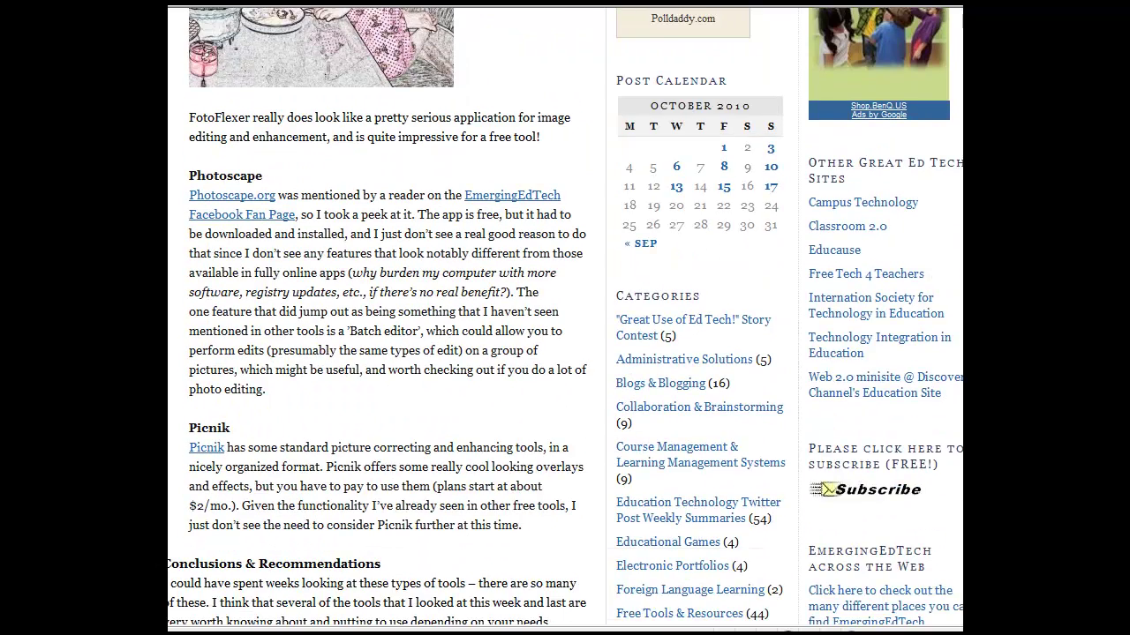